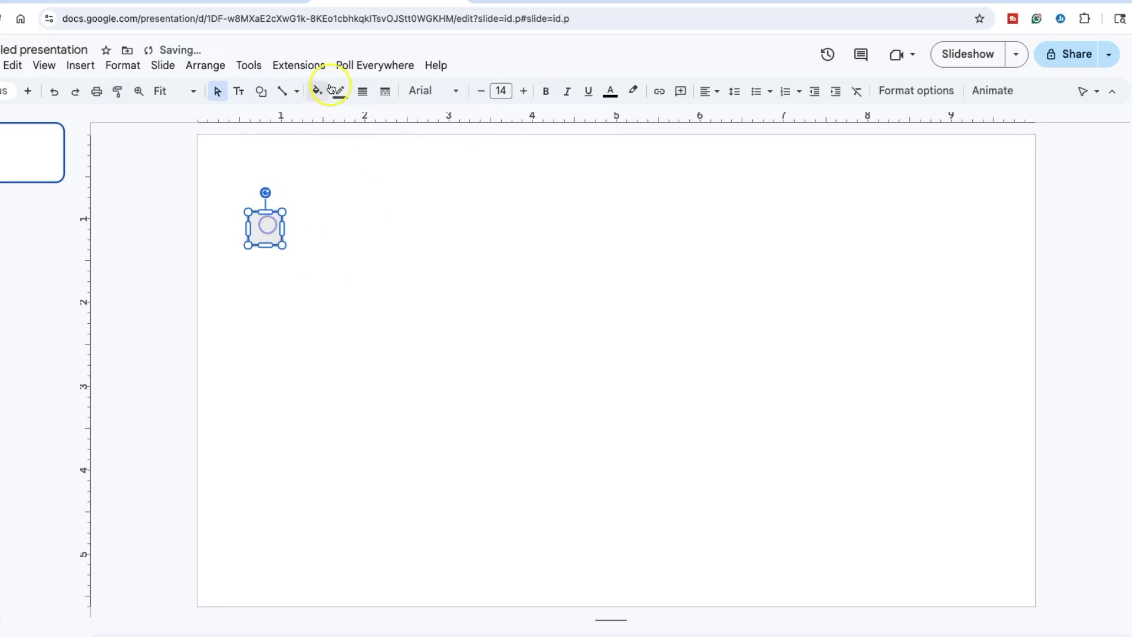
Duplicate the small square five times and arrange the squares in a vertical column of six
{"action": "key", "text": "super+d"}
{"action": "key", "text": "super+d"}
{"action": "key", "text": "super+d"}
{"action": "key", "text": "super+d"}
{"action": "key", "text": "super+d"}
{"action": "left_click", "coordinate": [382, 213]}
{"action": "left_click_drag", "start_coordinate": [339, 304], "coordinate": [265, 462]}
{"action": "left_click_drag", "start_coordinate": [327, 291], "coordinate": [263, 344]}
{"action": "left_click_drag", "start_coordinate": [296, 263], "coordinate": [263, 296]}
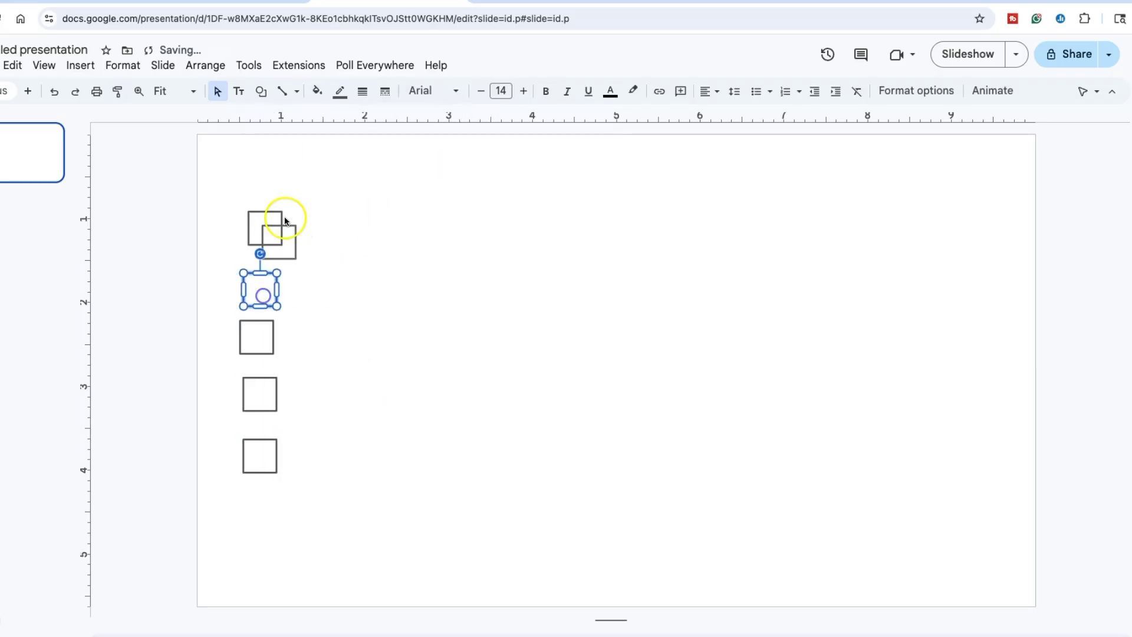
{"action": "left_click_drag", "start_coordinate": [285, 230], "coordinate": [267, 166]}
Align the six squares into a straight column and duplicate it to form five columns across the slide
{"action": "left_click_drag", "start_coordinate": [231, 151], "coordinate": [298, 491]}
{"action": "left_click", "coordinate": [205, 65]}
{"action": "left_click", "coordinate": [425, 138]}
{"action": "key", "text": "super+d"}
{"action": "left_click_drag", "start_coordinate": [265, 181], "coordinate": [528, 214]}
{"action": "left_click", "coordinate": [569, 218]}
{"action": "key", "text": "super+v"}
{"action": "left_click", "coordinate": [700, 231]}
{"action": "key", "text": "super+v"}
{"action": "left_click_drag", "start_coordinate": [411, 257], "coordinate": [614, 218]}
{"action": "key", "text": "super+v"}
{"action": "left_click_drag", "start_coordinate": [425, 270], "coordinate": [695, 214]}
Enlarge the whole grid of squares and reposition it around the middle of the slide
{"action": "left_click_drag", "start_coordinate": [339, 168], "coordinate": [820, 501]}
{"action": "left_click_drag", "start_coordinate": [727, 509], "coordinate": [801, 574]}
{"action": "left_click_drag", "start_coordinate": [781, 397], "coordinate": [803, 377]}
{"action": "left_click", "coordinate": [875, 384]}
Add a narrow upright rectangle in the slide's upper-left corner, fill it green and label it "FRONT"
{"action": "left_click", "coordinate": [262, 91]}
{"action": "left_click", "coordinate": [441, 119]}
{"action": "left_click", "coordinate": [317, 91]}
{"action": "mouse_move", "coordinate": [199, 136]}
{"action": "left_mouse_down"}
{"action": "mouse_move", "coordinate": [231, 261]}
{"action": "mouse_move", "coordinate": [1036, 262]}
{"action": "left_mouse_up"}
{"action": "left_click", "coordinate": [378, 248]}
{"action": "type", "text": "FRONT"}
{"action": "left_click", "coordinate": [253, 256]}
Duplicate the FRONT rectangle into the slide's upper-right corner, fill the copy cyan and label it "BACK"
{"action": "left_click", "coordinate": [227, 254]}
{"action": "key", "text": "super+d"}
{"action": "left_click", "coordinate": [317, 90]}
{"action": "left_click", "coordinate": [392, 249]}
{"action": "double_click", "coordinate": [1019, 218]}
{"action": "type", "text": "BACK"}
{"action": "left_click", "coordinate": [884, 354]}
Draw a long, thin rectangle below the desks along the slide's lower edge and label it "WHITEBOARD"
{"action": "left_click", "coordinate": [262, 91]}
{"action": "left_click", "coordinate": [441, 120]}
{"action": "left_click_drag", "start_coordinate": [425, 581], "coordinate": [806, 607]}
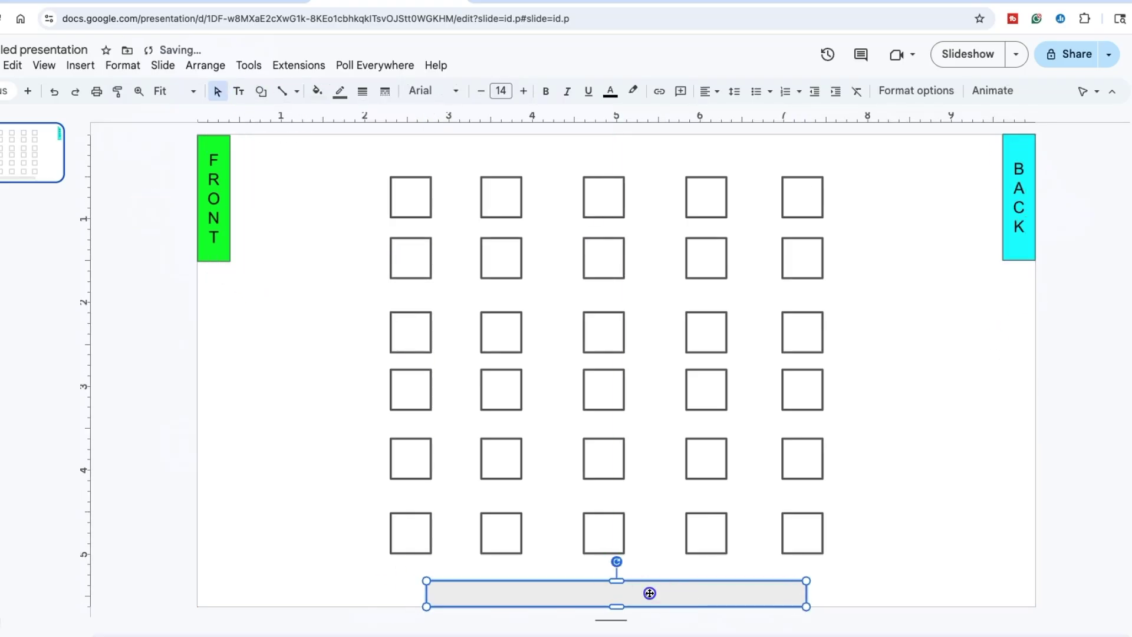
{"action": "type", "text": "WHITEBOARD"}
{"action": "left_click", "coordinate": [437, 295]}
Add a text box with a student's first name and place it over the first desk of the first column
{"action": "left_click", "coordinate": [239, 91]}
{"action": "mouse_move", "coordinate": [265, 151]}
{"action": "left_mouse_down"}
{"action": "mouse_move", "coordinate": [361, 197]}
{"action": "mouse_move", "coordinate": [340, 183]}
{"action": "left_mouse_up"}
{"action": "type", "text": "SARAH"}
{"action": "left_click", "coordinate": [483, 91]}
{"action": "left_click_drag", "start_coordinate": [330, 154], "coordinate": [435, 182]}
Duplicate the name label onto the middle column's fourth desk, change it to another student's name and fill it yellow
{"action": "key", "text": "ctrl+d"}
{"action": "left_click_drag", "start_coordinate": [448, 223], "coordinate": [634, 404]}
{"action": "left_click", "coordinate": [634, 387]}
{"action": "key", "text": "BackSpace"}
{"action": "key", "text": "BackSpace"}
{"action": "key", "text": "BackSpace"}
{"action": "key", "text": "BackSpace"}
{"action": "key", "text": "BackSpace"}
{"action": "type", "text": "TOM"}
{"action": "left_click", "coordinate": [318, 91]}
{"action": "left_click", "coordinate": [363, 246]}
{"action": "left_click", "coordinate": [639, 419]}
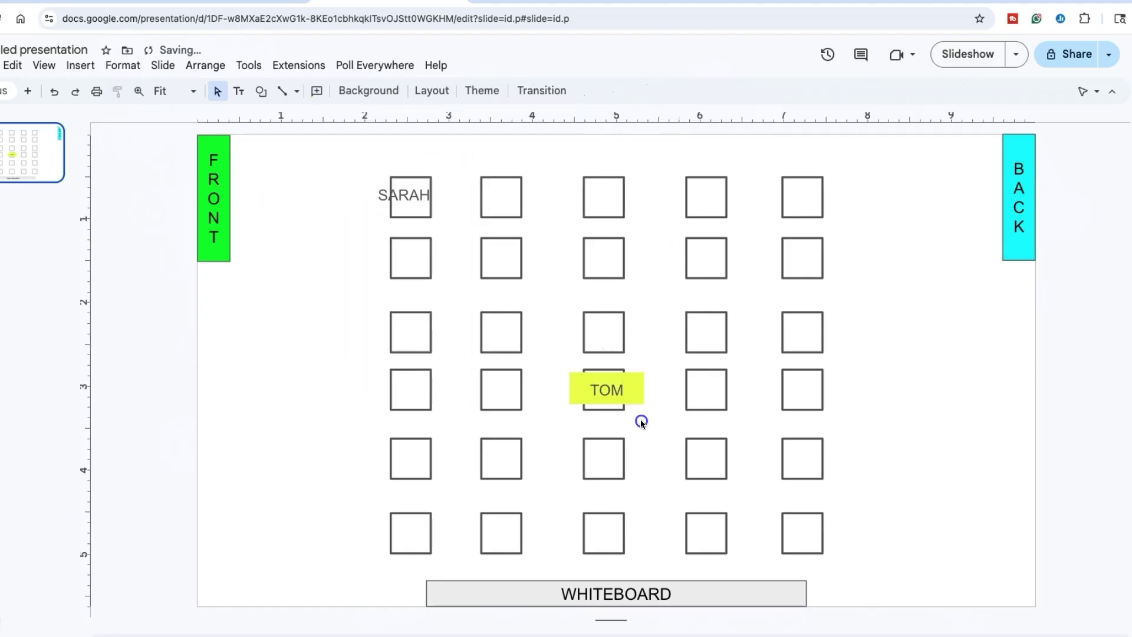
{"action": "left_click", "coordinate": [608, 390]}
{"action": "left_click", "coordinate": [317, 90]}
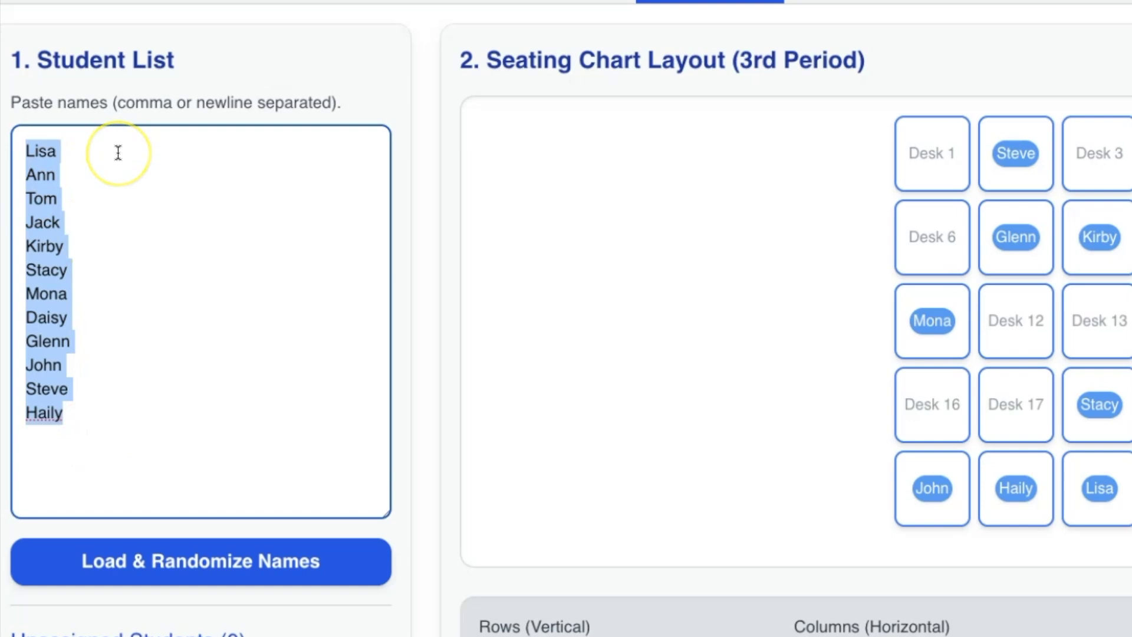
In the Seating Chart Generator, re-enter the twelve student names for 3rd Period and randomize their seats several times
{"action": "key", "text": "BackSpace"}
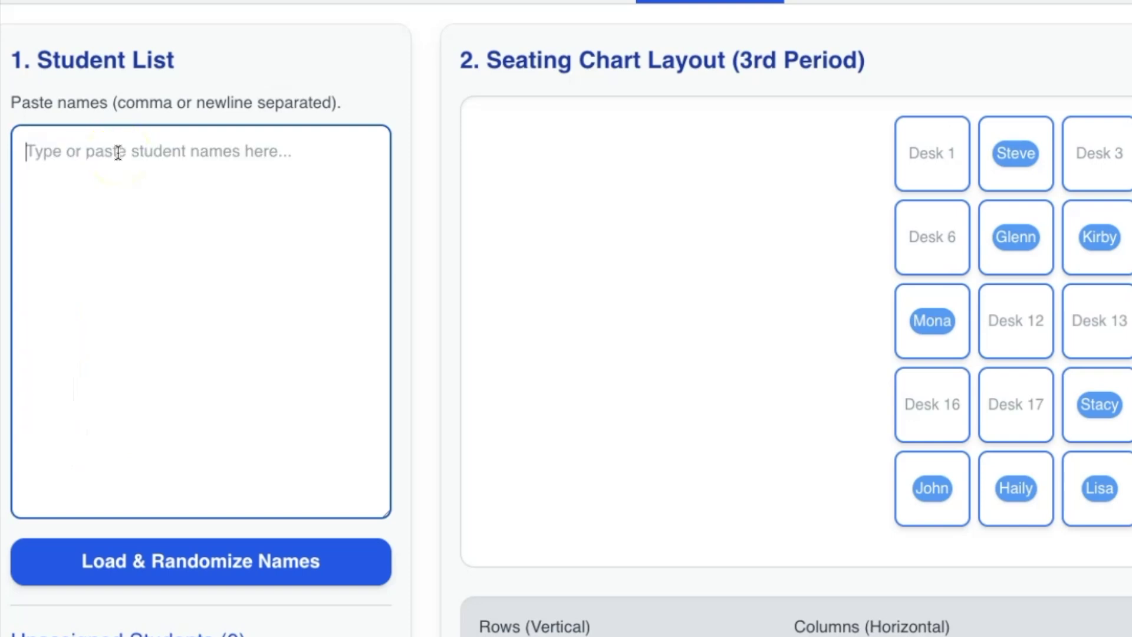
{"action": "type", "text": "Lisa Ann Tom Jack Kirby Stacy Mona Daisy Glenn John Steve Haily"}
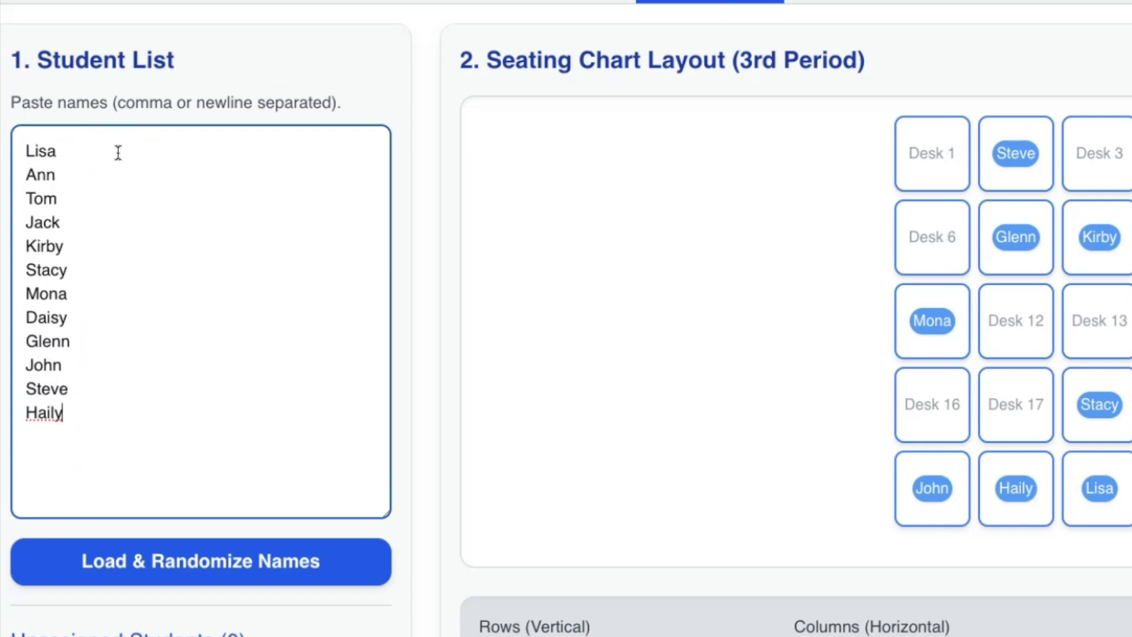
{"action": "left_click", "coordinate": [283, 551]}
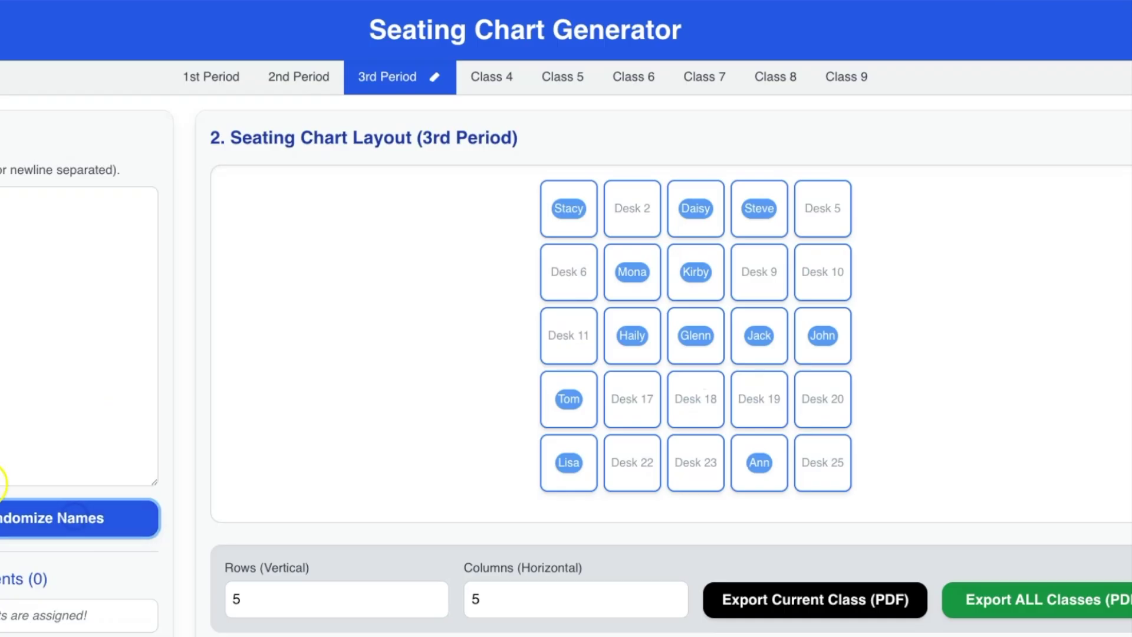
{"action": "left_click", "coordinate": [143, 515]}
{"action": "left_click", "coordinate": [139, 515]}
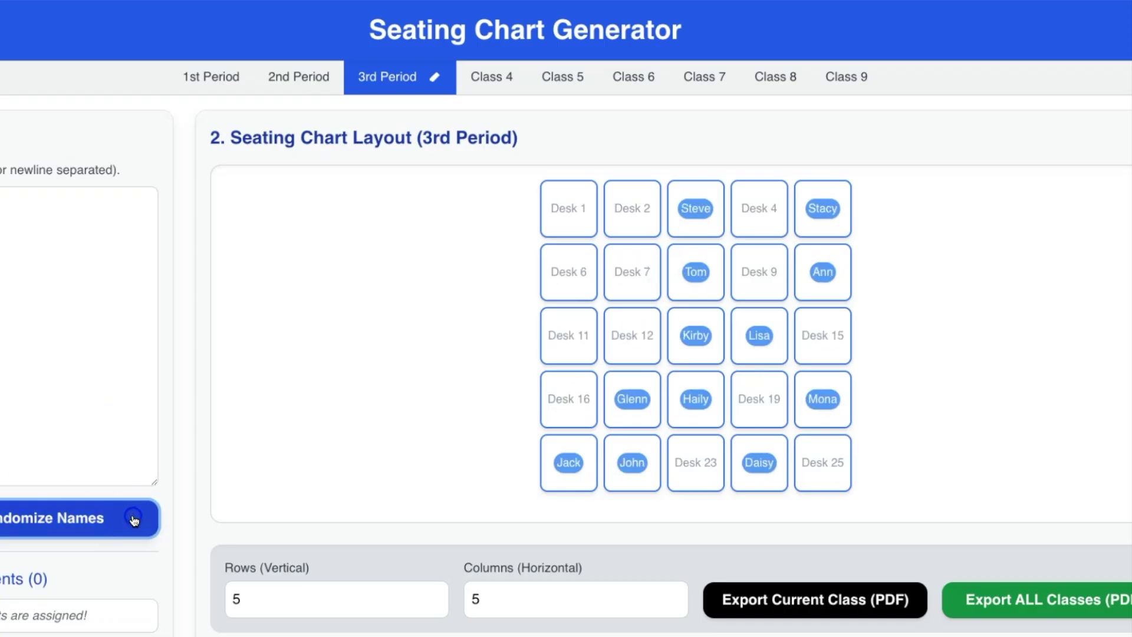
Move the students at Desks 13, 10, 17 and 22 to Desks 6, 15, 16 and 10 respectively
{"action": "left_click_drag", "start_coordinate": [696, 335], "coordinate": [580, 272]}
{"action": "left_click_drag", "start_coordinate": [823, 272], "coordinate": [834, 335]}
{"action": "left_click_drag", "start_coordinate": [627, 405], "coordinate": [567, 401]}
{"action": "left_click_drag", "start_coordinate": [628, 459], "coordinate": [840, 260]}
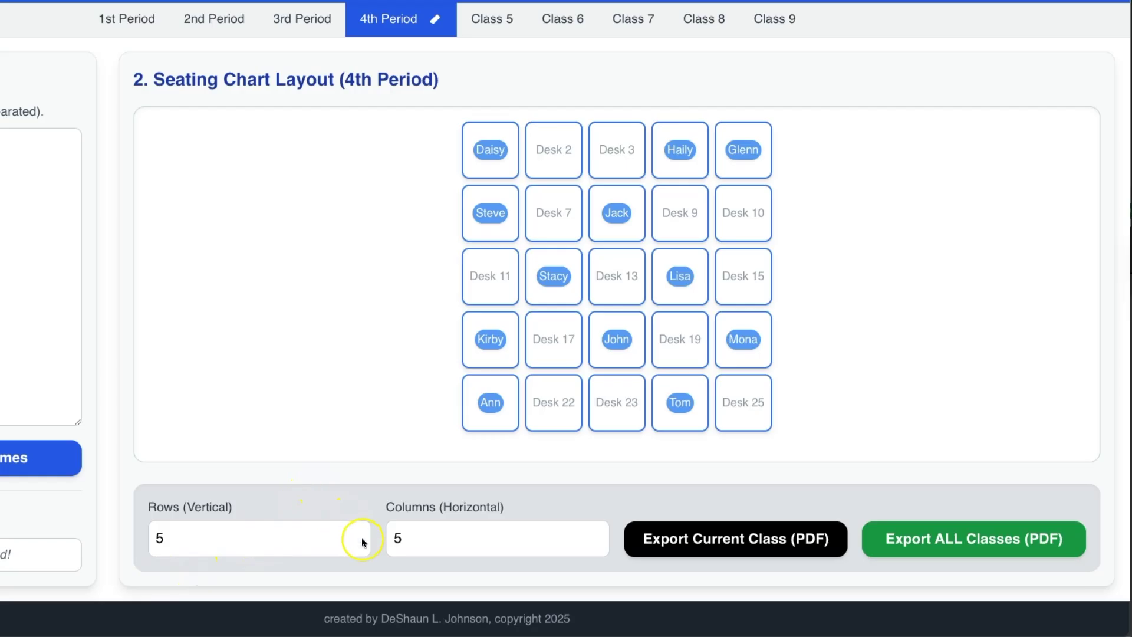
Reduce the 4th Period seating chart to 3 rows and raise it to 6 rows
{"action": "left_click", "coordinate": [359, 543]}
{"action": "left_click", "coordinate": [359, 545]}
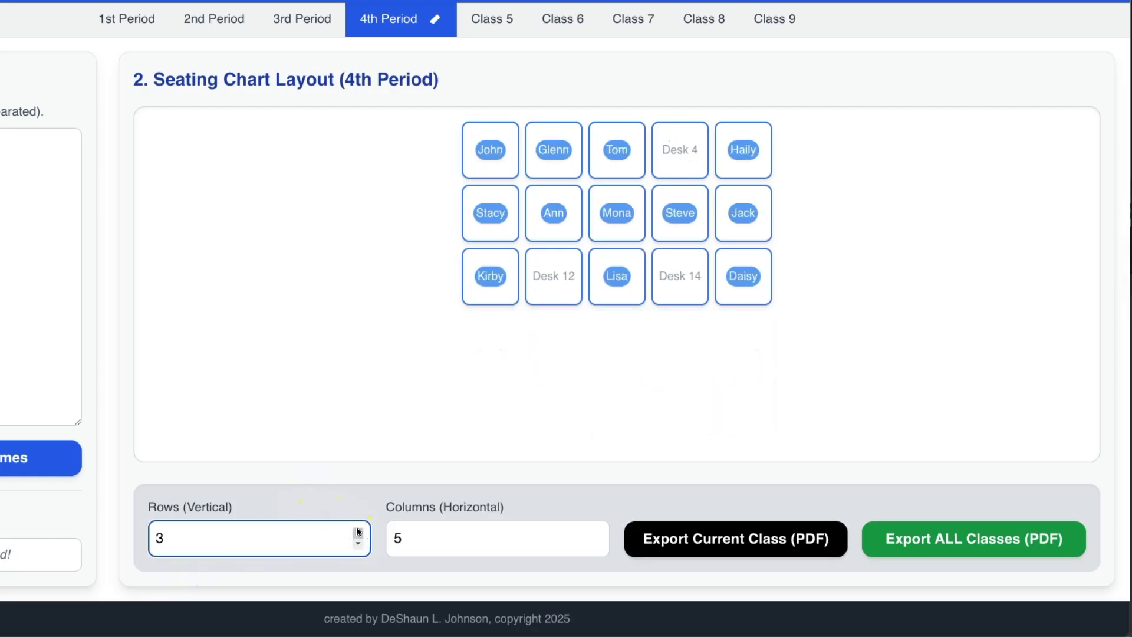
{"action": "left_click", "coordinate": [359, 533]}
{"action": "left_click", "coordinate": [359, 533]}
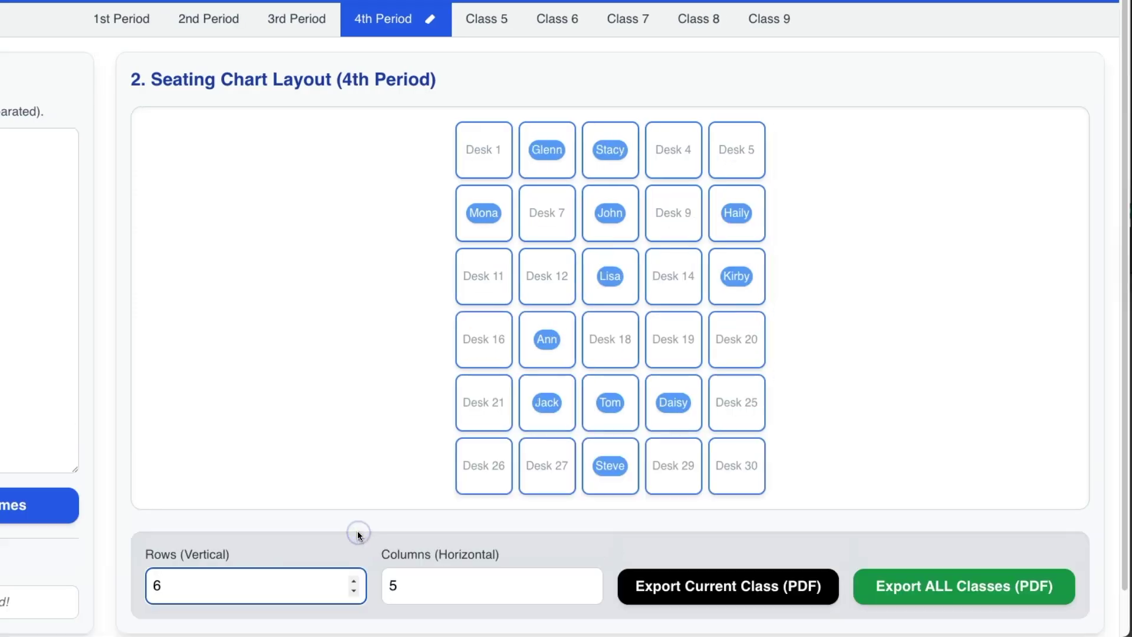
Set the 4th Period chart to 9 columns and randomize the student names across the desks
{"action": "left_click", "coordinate": [591, 581]}
{"action": "left_click", "coordinate": [591, 581]}
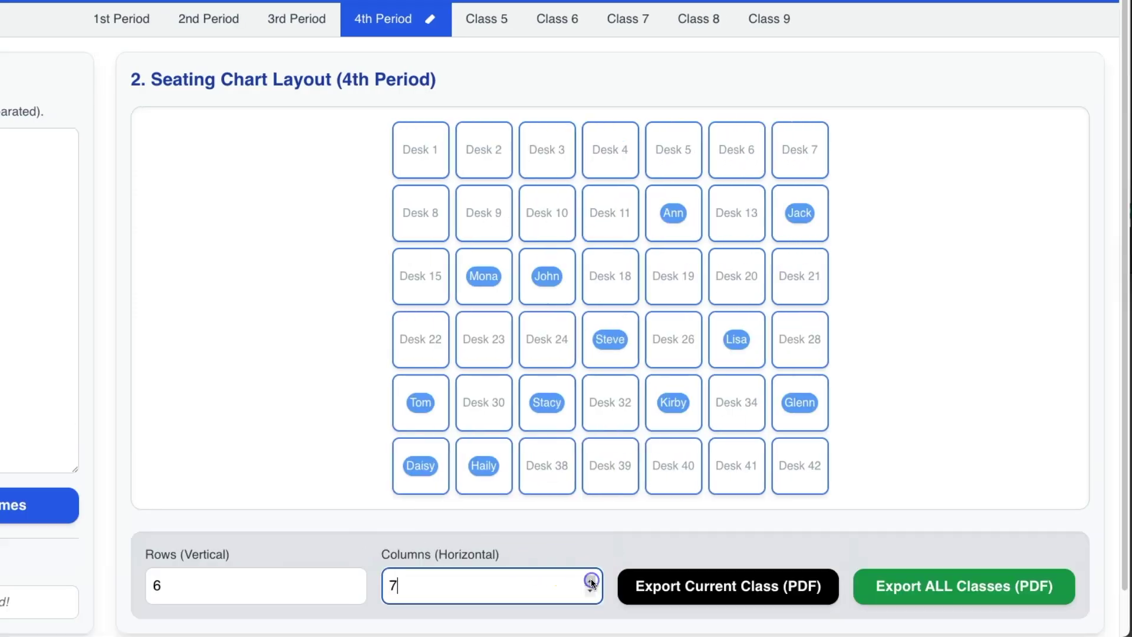
{"action": "left_click", "coordinate": [591, 581]}
{"action": "left_click", "coordinate": [591, 581]}
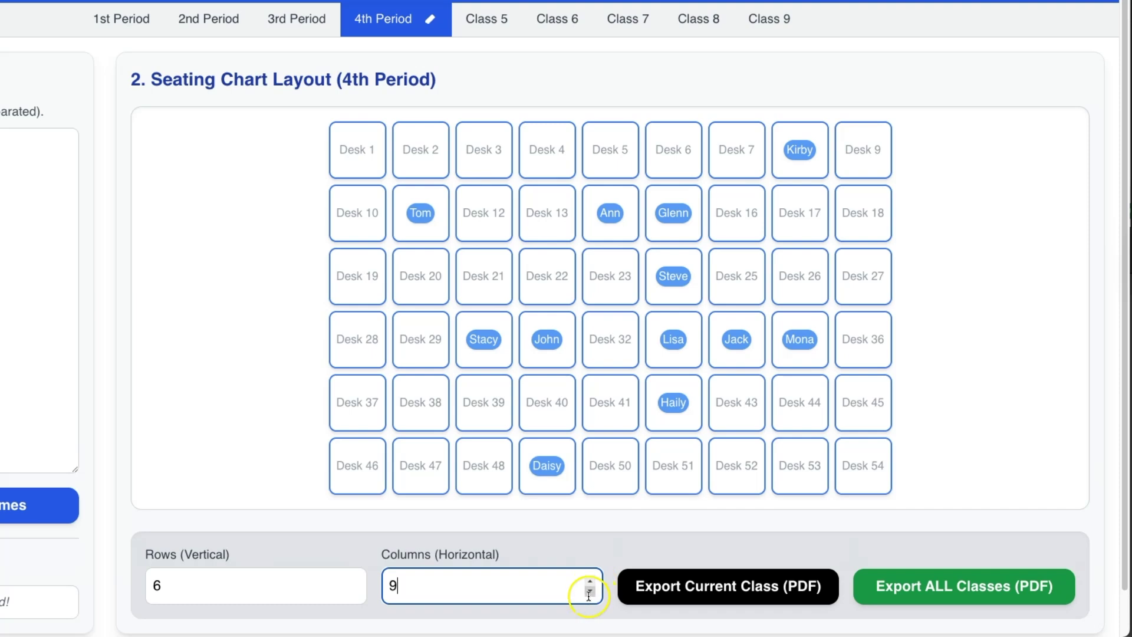
{"action": "left_click", "coordinate": [590, 595]}
{"action": "left_click", "coordinate": [590, 595]}
{"action": "left_click", "coordinate": [591, 580]}
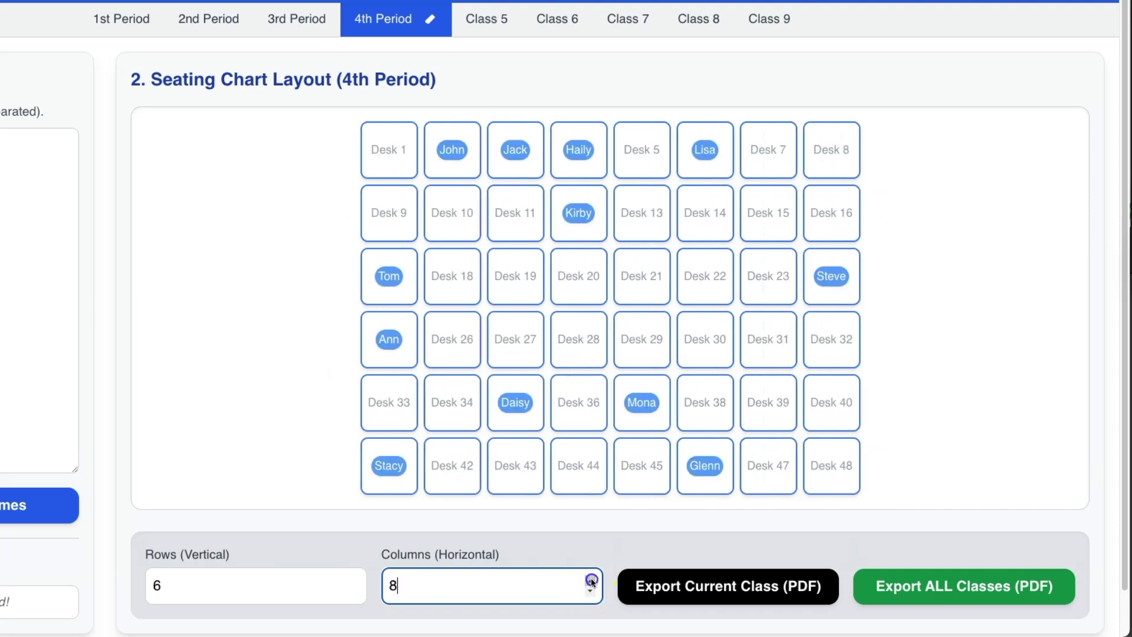
{"action": "left_click", "coordinate": [590, 580]}
{"action": "left_click", "coordinate": [35, 505]}
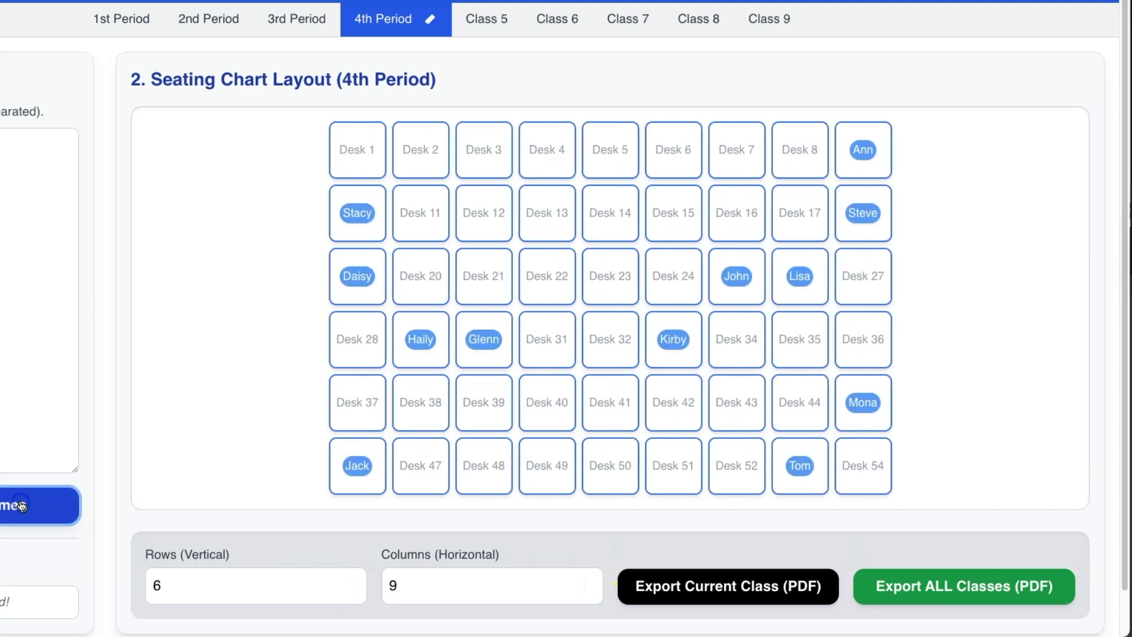
Move the students at Desks 29, 30, 53, 18 and 9 to Desks 4, 41, 30, 14 and 7 respectively
{"action": "left_click_drag", "start_coordinate": [421, 339], "coordinate": [543, 148]}
{"action": "left_click_drag", "start_coordinate": [482, 339], "coordinate": [616, 409]}
{"action": "left_click_drag", "start_coordinate": [799, 462], "coordinate": [482, 340]}
{"action": "left_click_drag", "start_coordinate": [860, 217], "coordinate": [611, 213]}
{"action": "left_click_drag", "start_coordinate": [858, 148], "coordinate": [737, 150]}
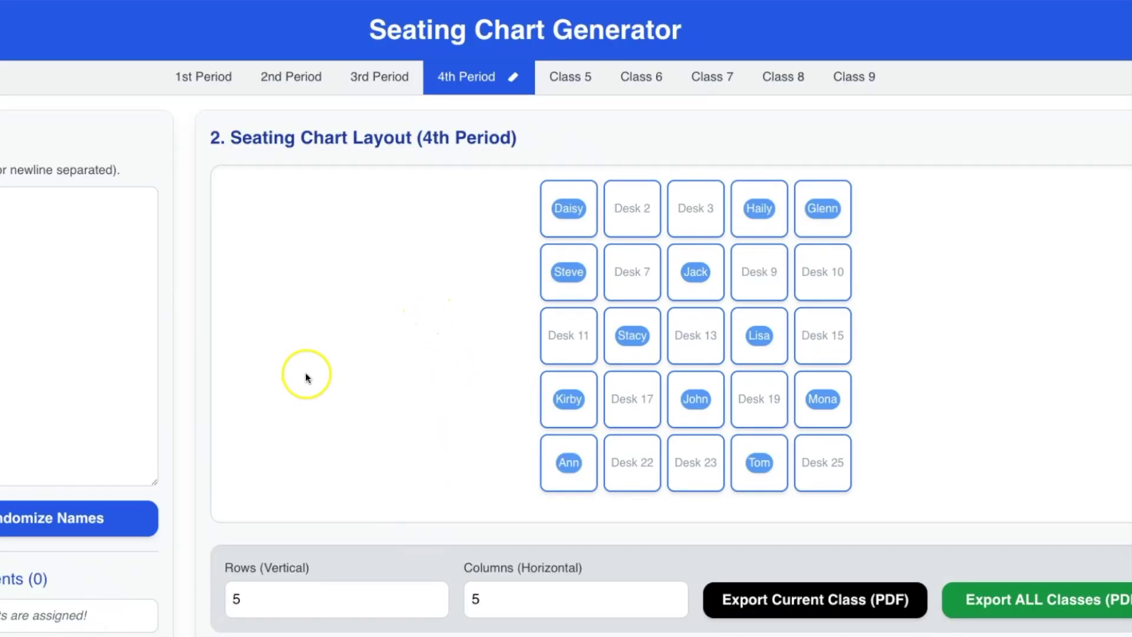
Preview the PDF export of the 4th Period seating chart and cancel without saving
{"action": "left_click", "coordinate": [840, 607]}
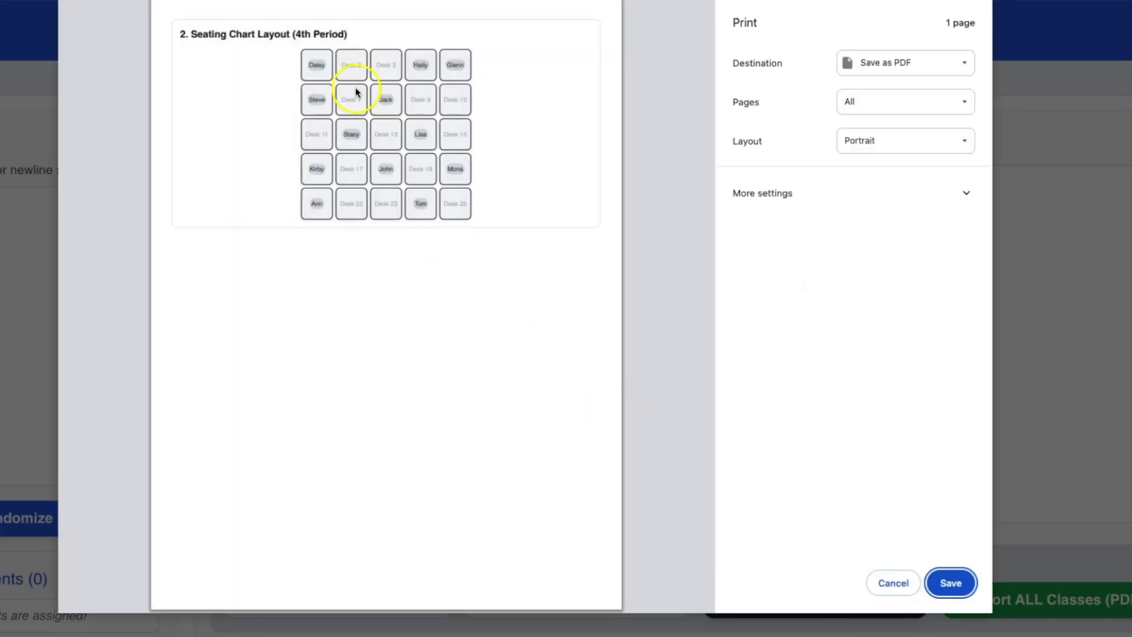
{"action": "left_click", "coordinate": [894, 583]}
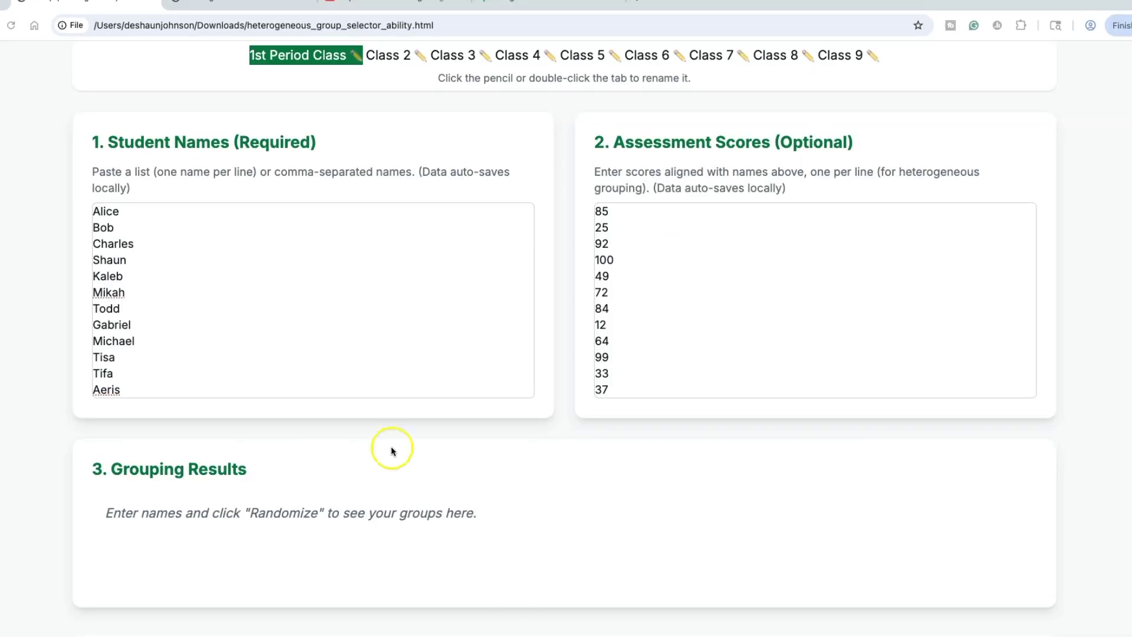
In the Group (Heterogeneous) Randomizer Class Tool, randomize the 1st Period Class into 5 groups and save it
{"action": "left_click", "coordinate": [577, 267]}
{"action": "left_click", "coordinate": [339, 444]}
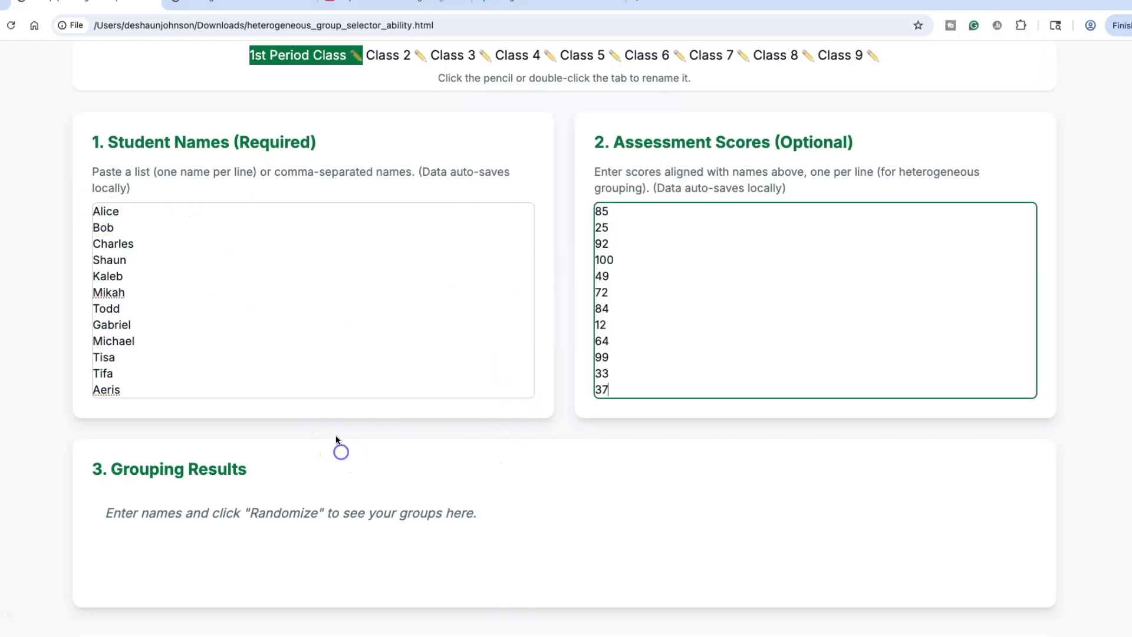
{"action": "scroll", "coordinate": [37, 385], "scroll_direction": "down", "scroll_amount": 3}
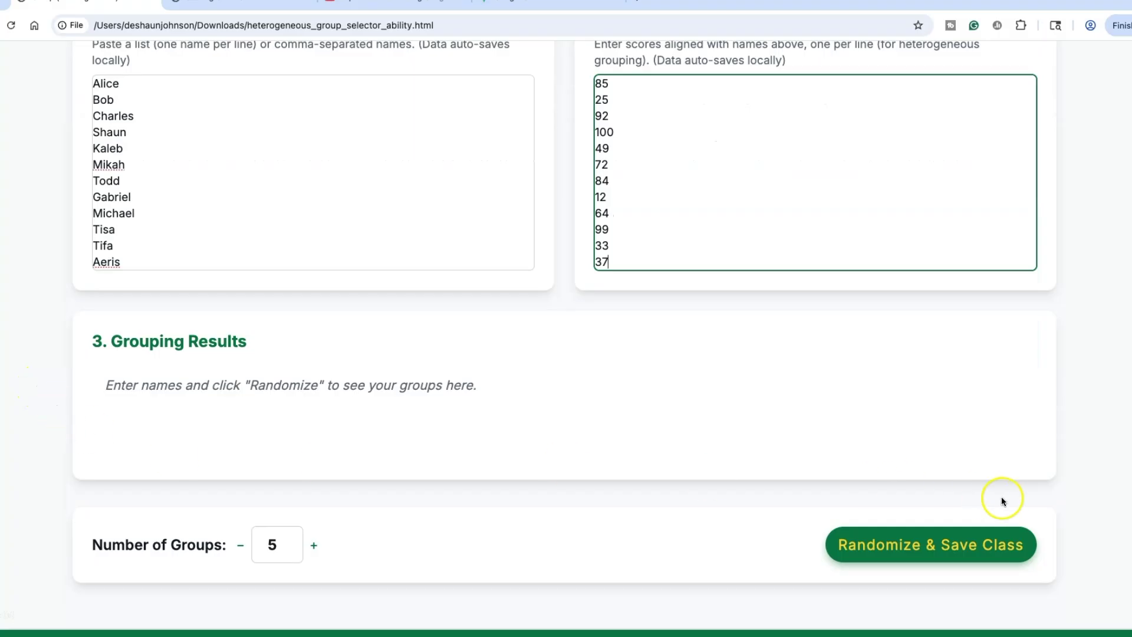
{"action": "scroll", "coordinate": [1088, 526], "scroll_direction": "up", "scroll_amount": 3}
{"action": "scroll", "coordinate": [1052, 490], "scroll_direction": "down", "scroll_amount": 1}
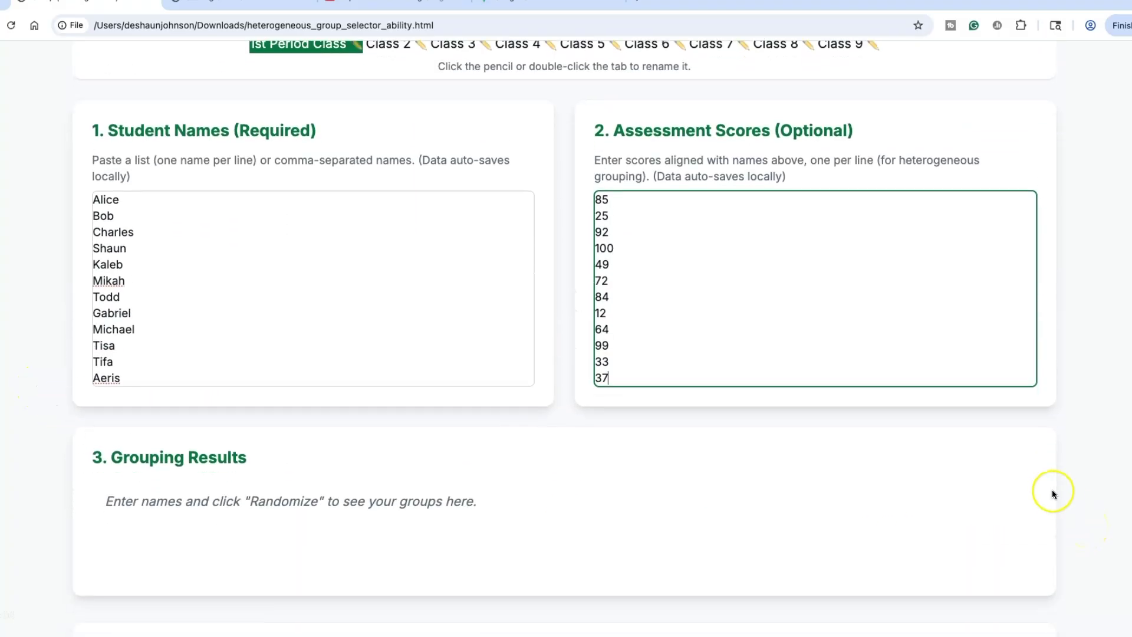
{"action": "scroll", "coordinate": [1060, 524], "scroll_direction": "down", "scroll_amount": 1}
{"action": "left_click", "coordinate": [937, 631]}
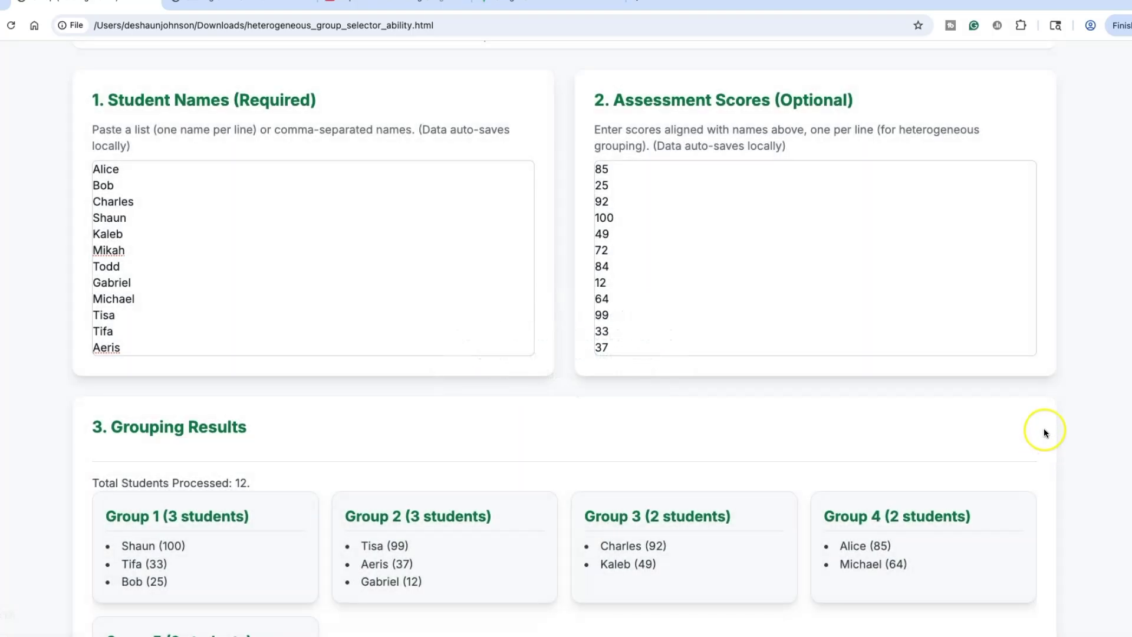
Set the number of groups to 7 and randomize the 1st Period Class again
{"action": "scroll", "coordinate": [1046, 430], "scroll_direction": "down", "scroll_amount": 1}
{"action": "scroll", "coordinate": [253, 519], "scroll_direction": "down", "scroll_amount": 5}
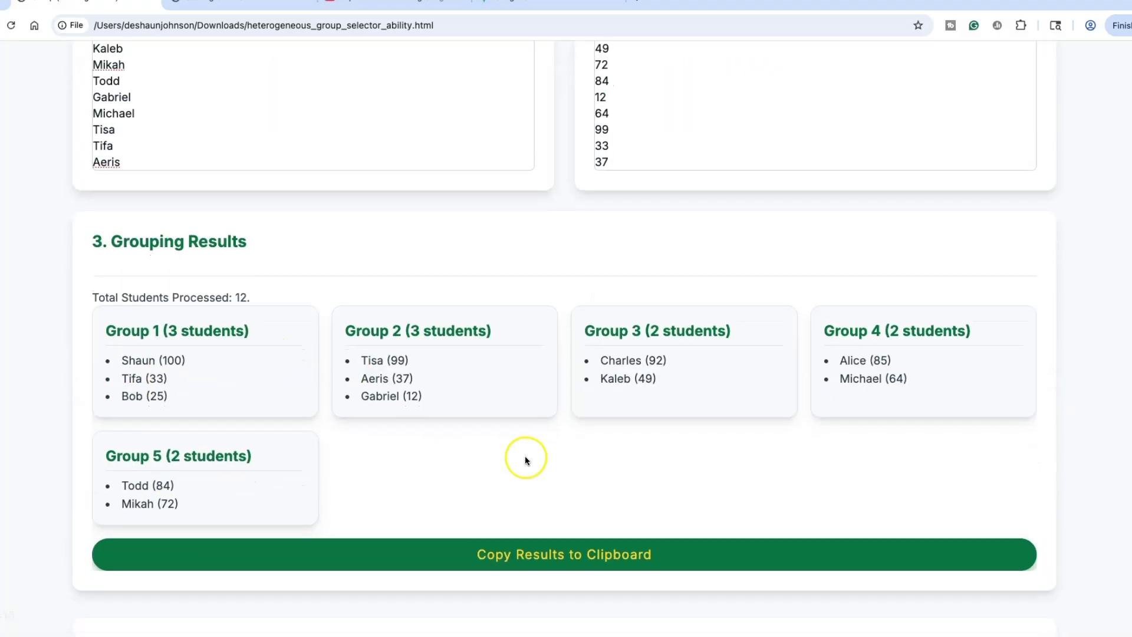
{"action": "scroll", "coordinate": [525, 457], "scroll_direction": "down", "scroll_amount": 2}
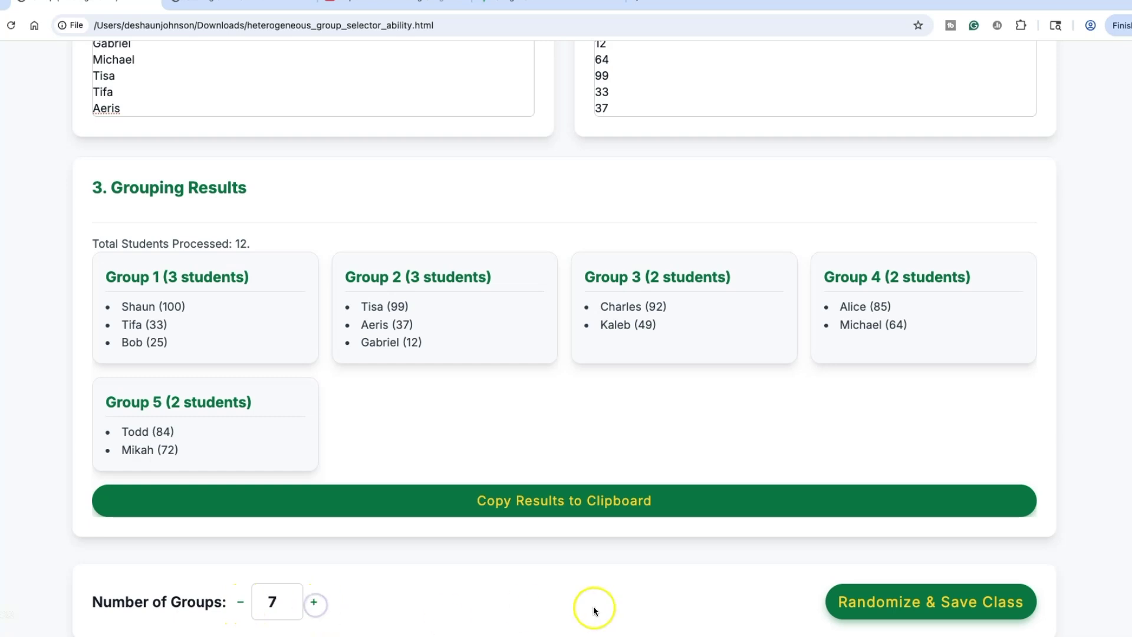
{"action": "scroll", "coordinate": [615, 567], "scroll_direction": "up", "scroll_amount": 5}
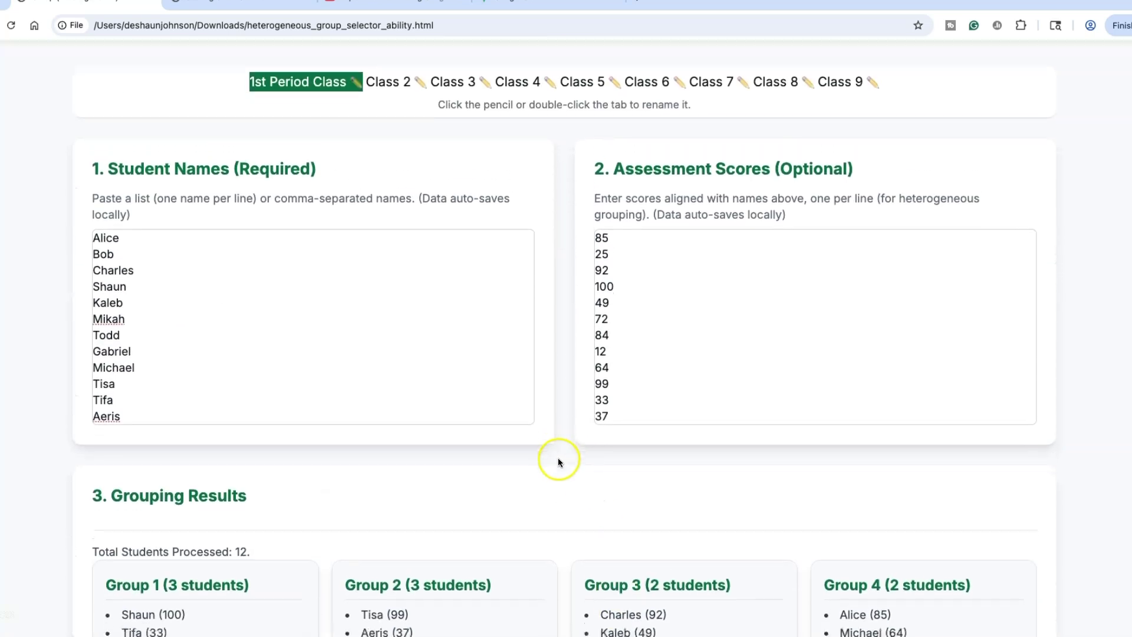
{"action": "scroll", "coordinate": [561, 458], "scroll_direction": "down", "scroll_amount": 5}
{"action": "left_click", "coordinate": [902, 628]}
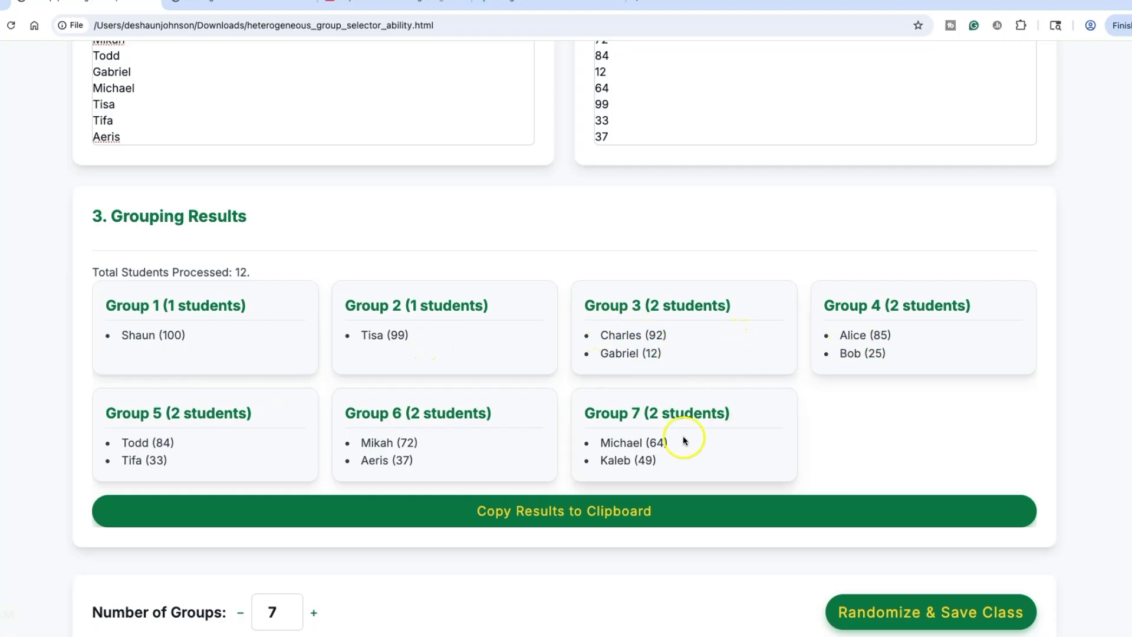
Delete all the assessment scores of the 1st Period Class
{"action": "scroll", "coordinate": [571, 556], "scroll_direction": "up", "scroll_amount": 2}
{"action": "scroll", "coordinate": [571, 560], "scroll_direction": "up", "scroll_amount": 2}
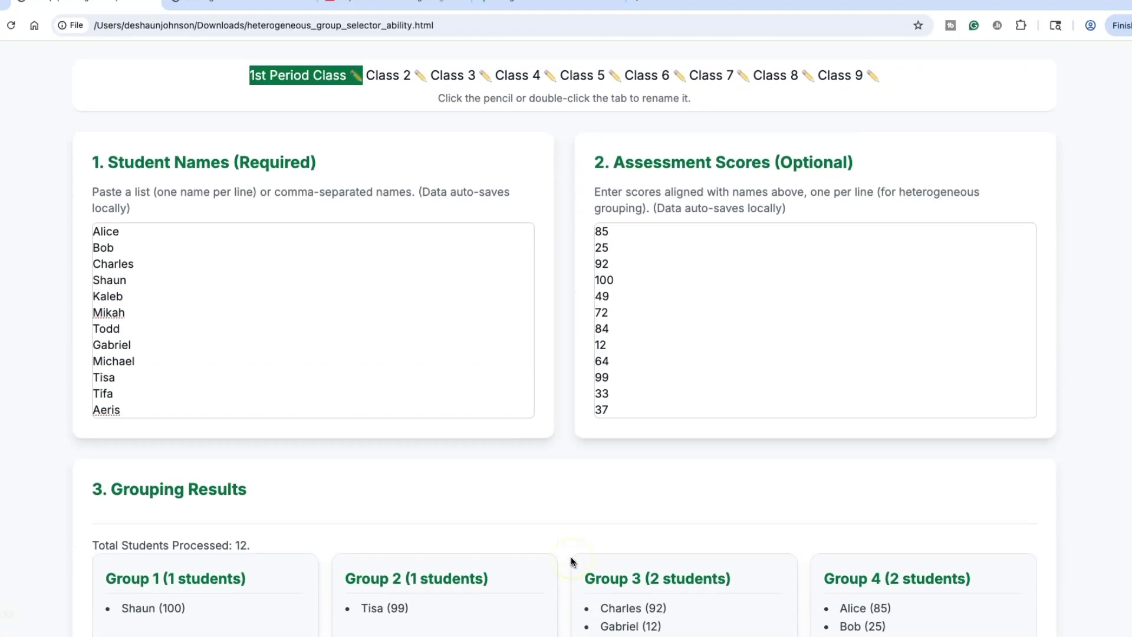
{"action": "scroll", "coordinate": [68, 252], "scroll_direction": "up", "scroll_amount": 1}
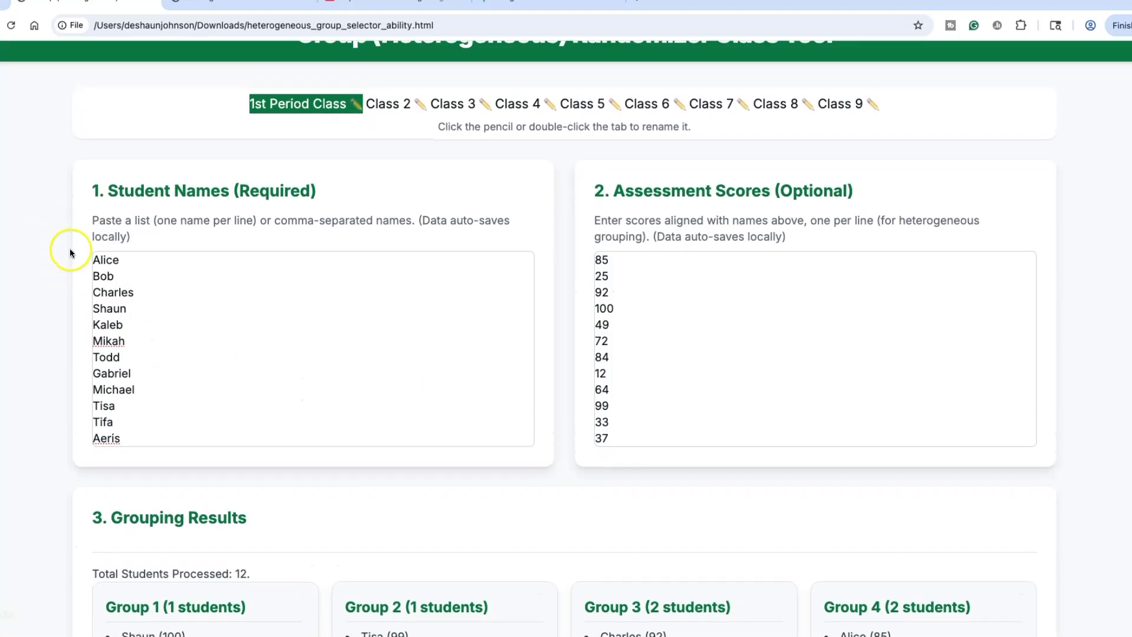
{"action": "left_click_drag", "start_coordinate": [595, 294], "coordinate": [617, 487]}
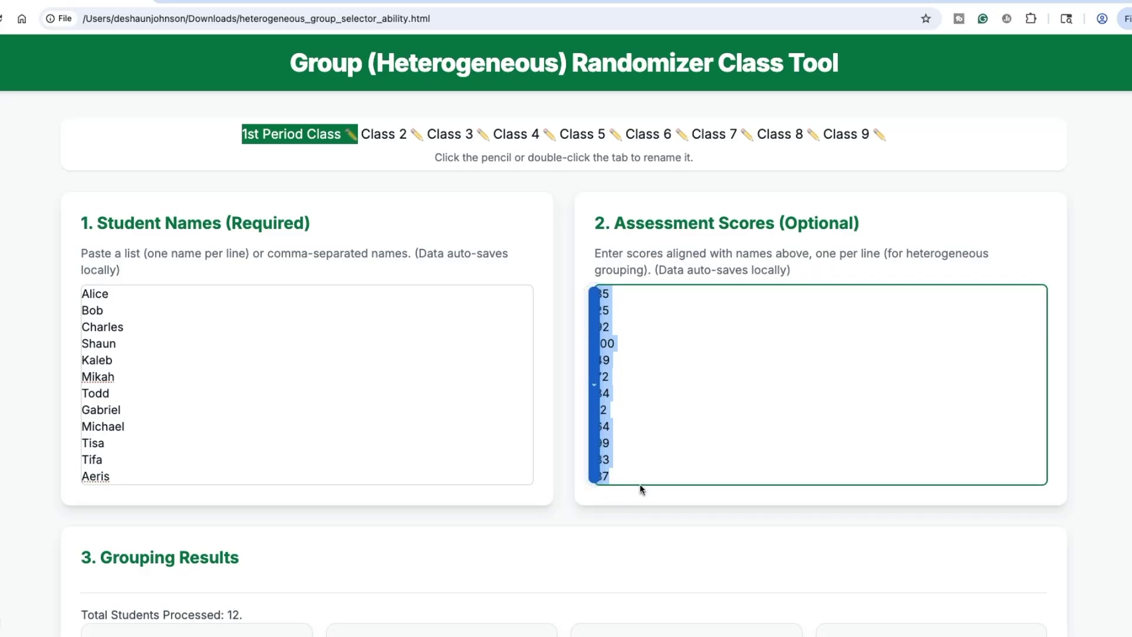
{"action": "key", "text": "BackSpace"}
{"action": "left_click", "coordinate": [535, 215]}
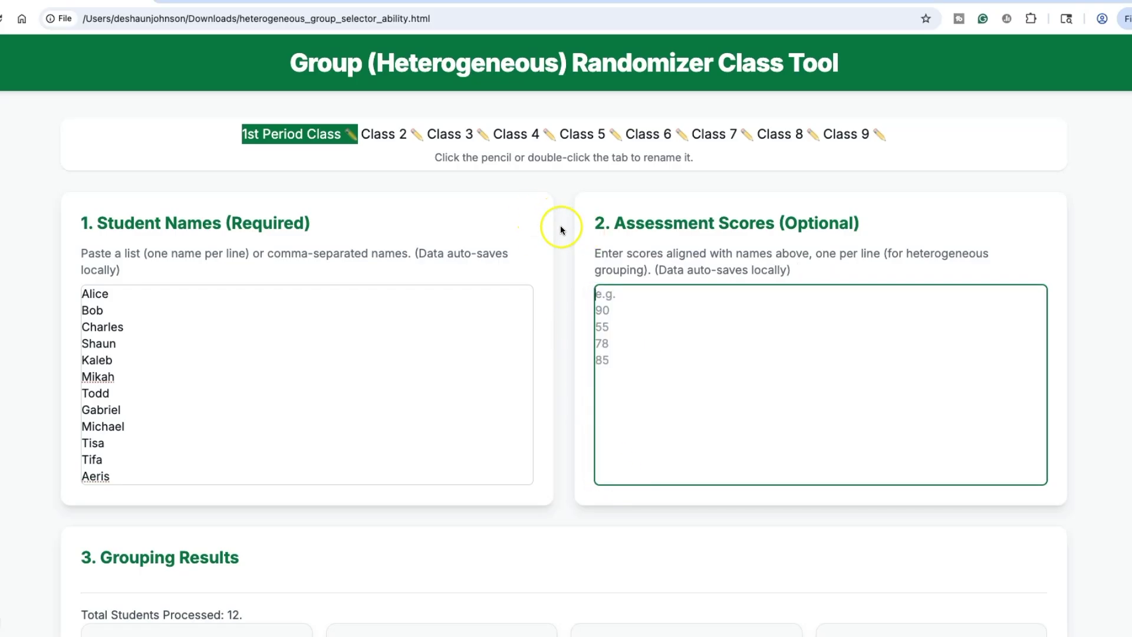
{"action": "scroll", "coordinate": [560, 230], "scroll_direction": "down", "scroll_amount": 2}
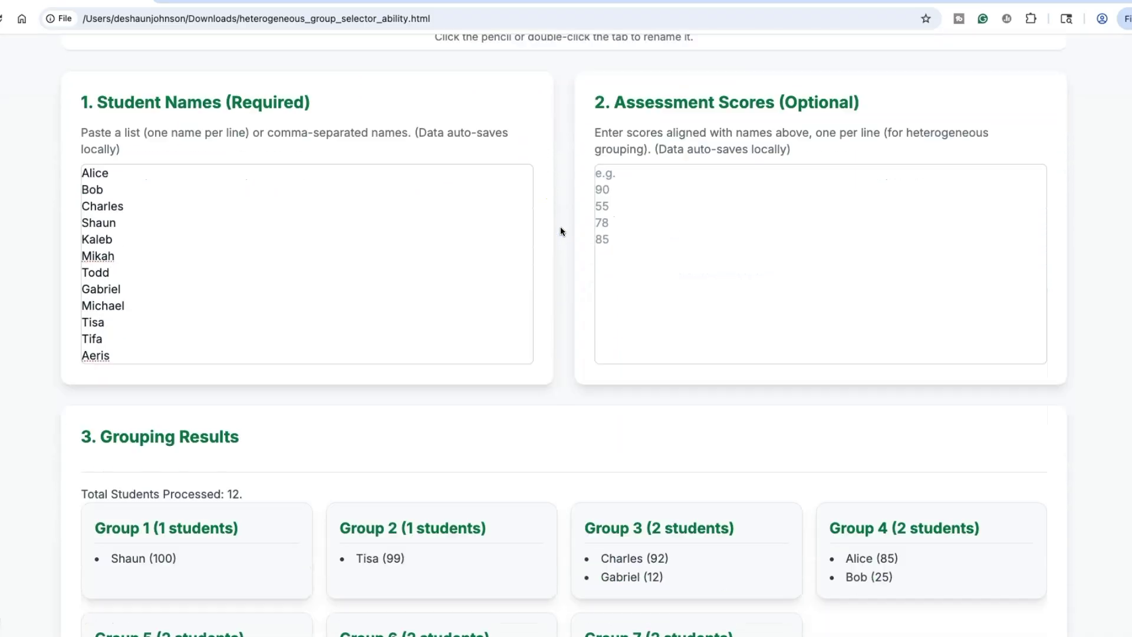
{"action": "scroll", "coordinate": [560, 230], "scroll_direction": "down", "scroll_amount": 4}
{"action": "scroll", "coordinate": [867, 628], "scroll_direction": "up", "scroll_amount": 1}
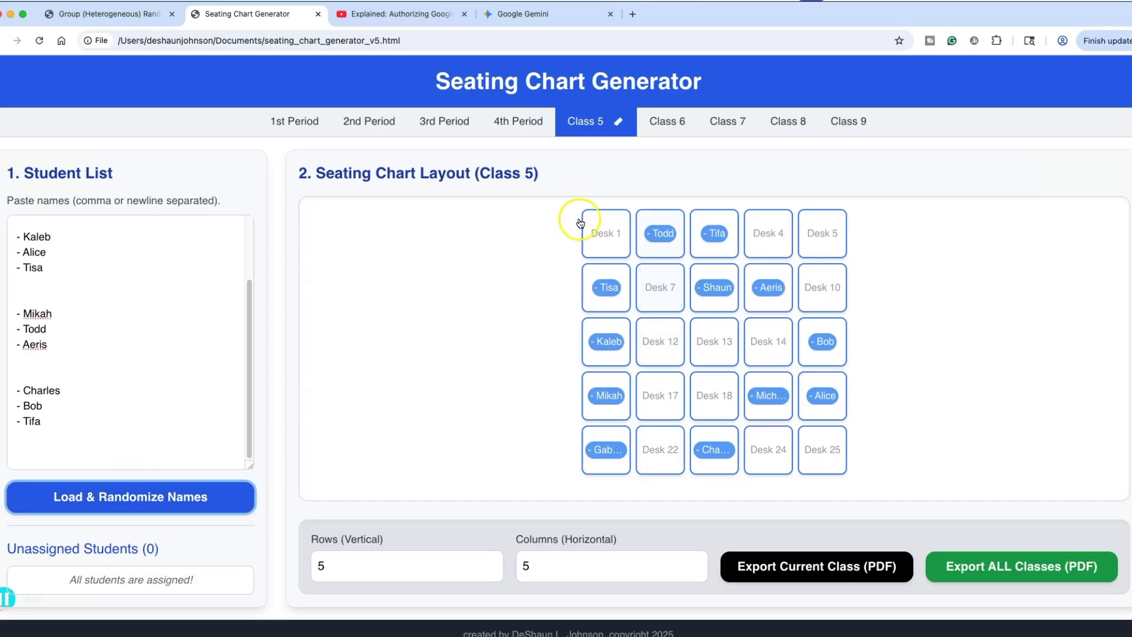
Set the Class 5 seating chart to 6 columns and move the students at Desks 12, 5 and 18 to Desks 26, 27 and 28
{"action": "left_click", "coordinate": [708, 561]}
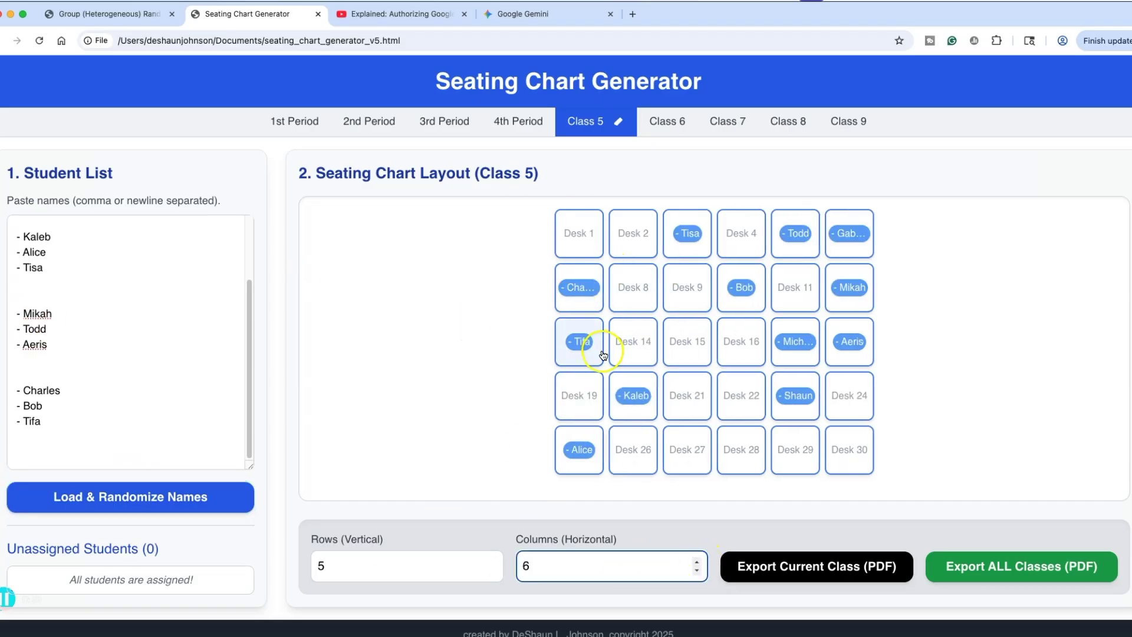
{"action": "left_click_drag", "start_coordinate": [852, 287], "coordinate": [639, 452]}
{"action": "left_click_drag", "start_coordinate": [796, 233], "coordinate": [687, 450]}
{"action": "left_click_drag", "start_coordinate": [850, 341], "coordinate": [742, 450]}
Move the Class 5 students at Desks 7, 10 and 13 to Desks 8, 9 and 10 respectively
{"action": "left_click_drag", "start_coordinate": [580, 287], "coordinate": [634, 288]}
{"action": "left_click_drag", "start_coordinate": [742, 287], "coordinate": [688, 287]}
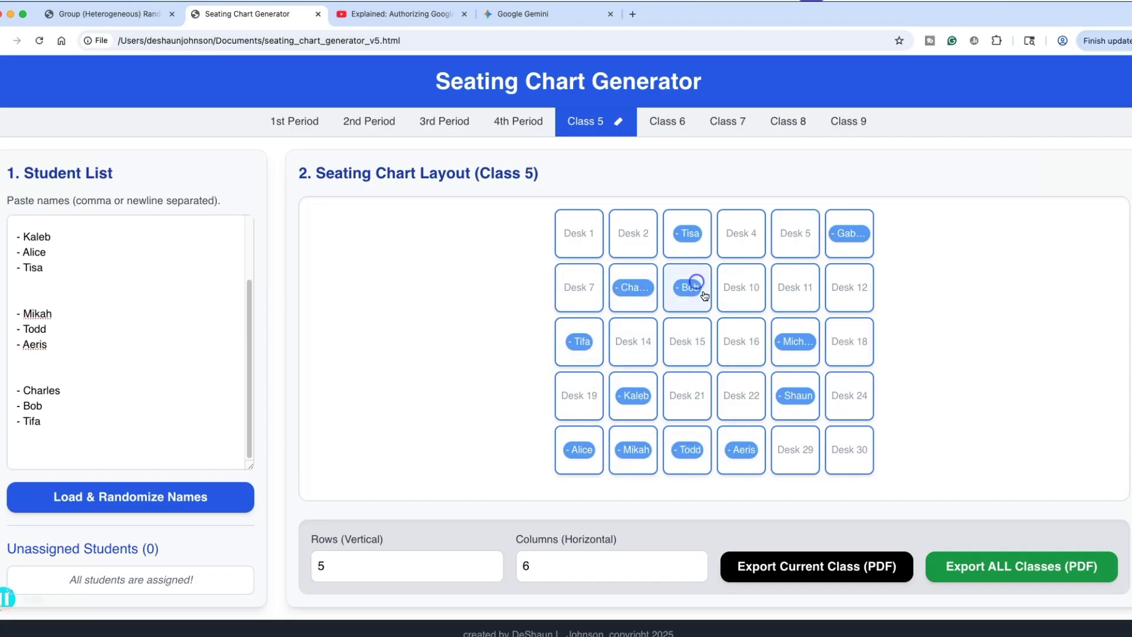
{"action": "left_click_drag", "start_coordinate": [580, 342], "coordinate": [742, 288]}
{"action": "scroll", "coordinate": [120, 365], "scroll_direction": "up", "scroll_amount": 1}
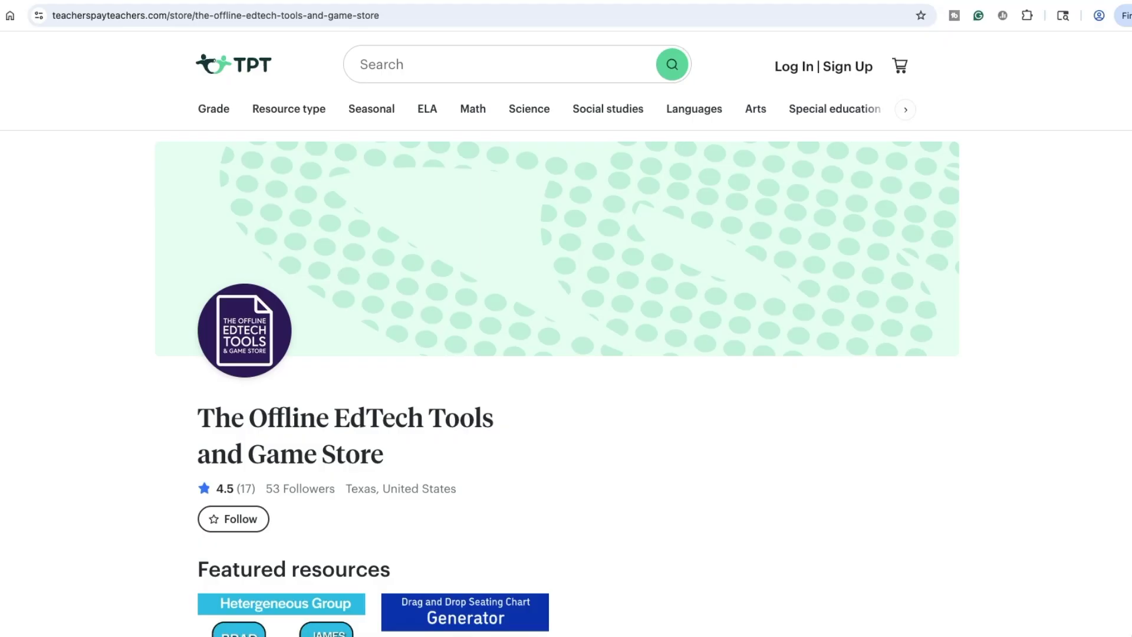
Browse the featured and full resource listings of The Offline EdTech Tools and Game Store on TPT
{"action": "scroll", "coordinate": [566, 330], "scroll_direction": "down", "scroll_amount": 3}
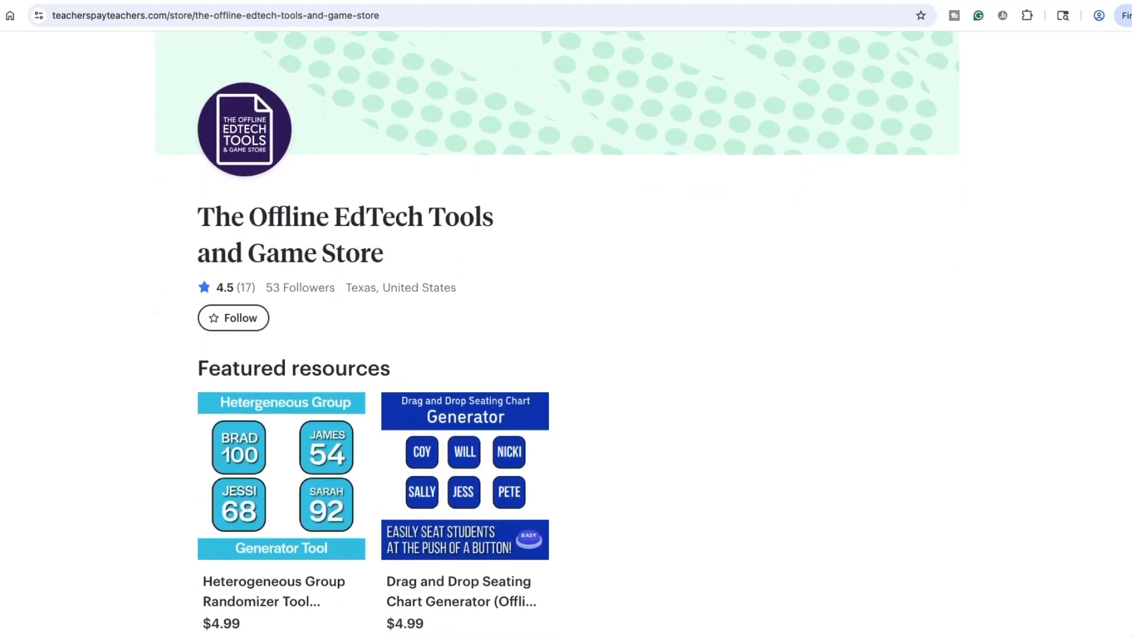
{"action": "scroll", "coordinate": [567, 330], "scroll_direction": "down", "scroll_amount": 4}
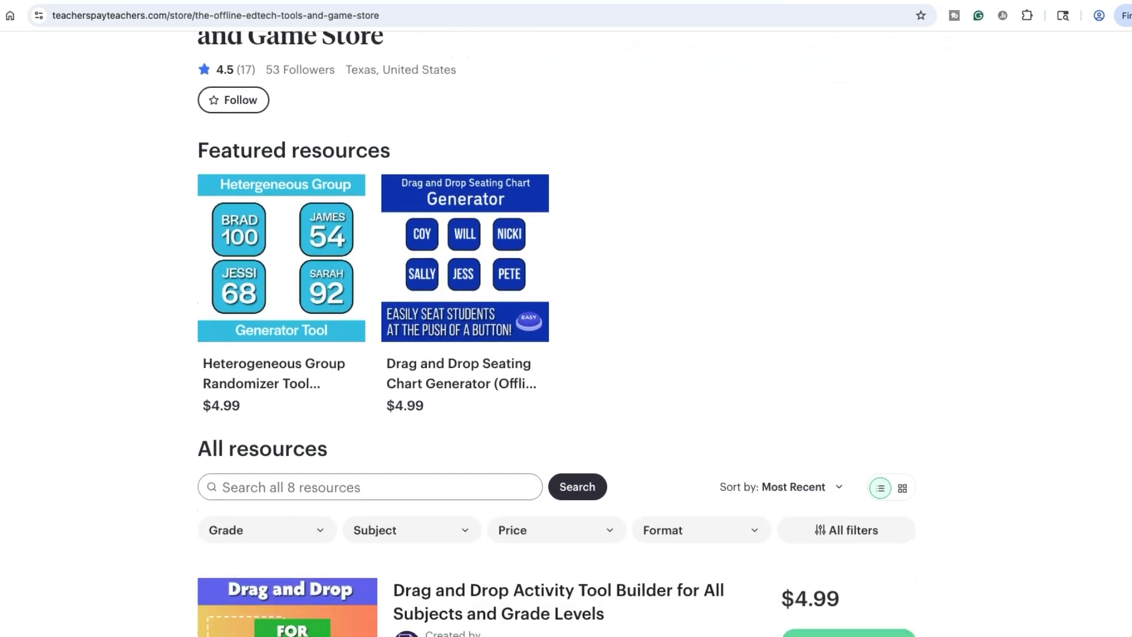
{"action": "scroll", "coordinate": [566, 330], "scroll_direction": "down", "scroll_amount": 5}
{"action": "scroll", "coordinate": [566, 330], "scroll_direction": "down", "scroll_amount": 4}
{"action": "scroll", "coordinate": [566, 331], "scroll_direction": "down", "scroll_amount": 4}
{"action": "scroll", "coordinate": [566, 330], "scroll_direction": "down", "scroll_amount": 2}
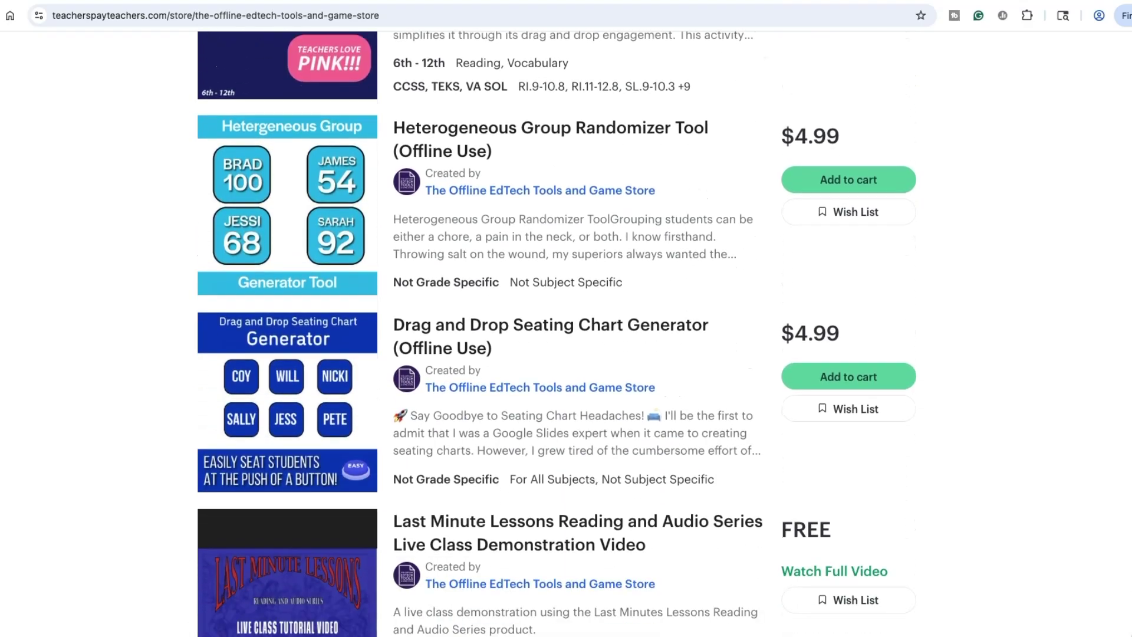
{"action": "scroll", "coordinate": [566, 330], "scroll_direction": "up", "scroll_amount": 6}
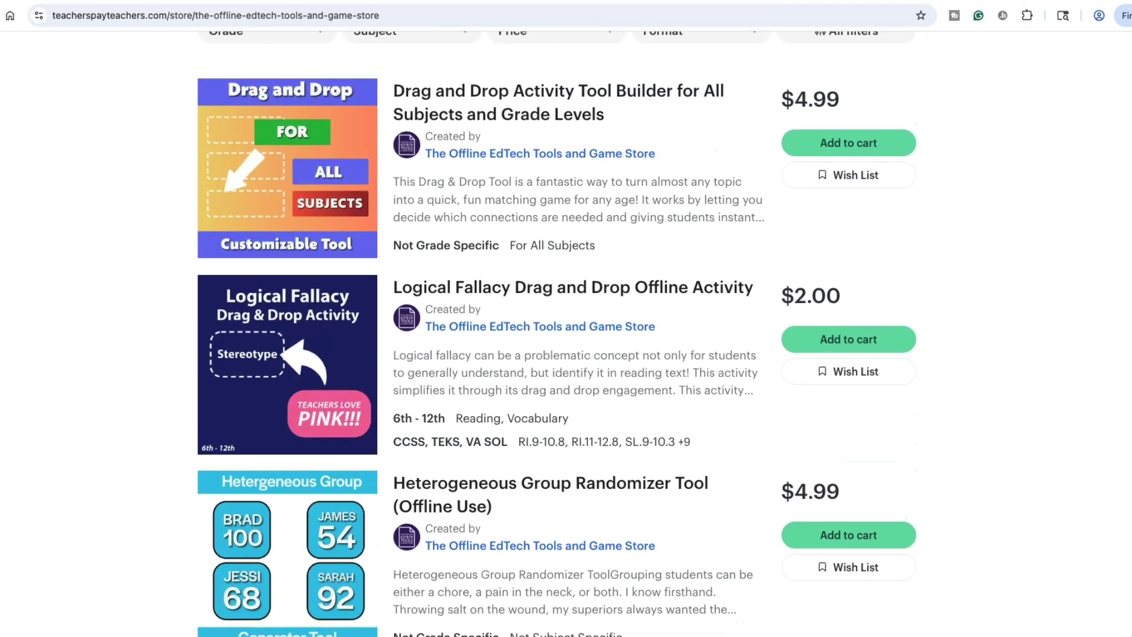
{"action": "scroll", "coordinate": [556, 334], "scroll_direction": "up", "scroll_amount": 2}
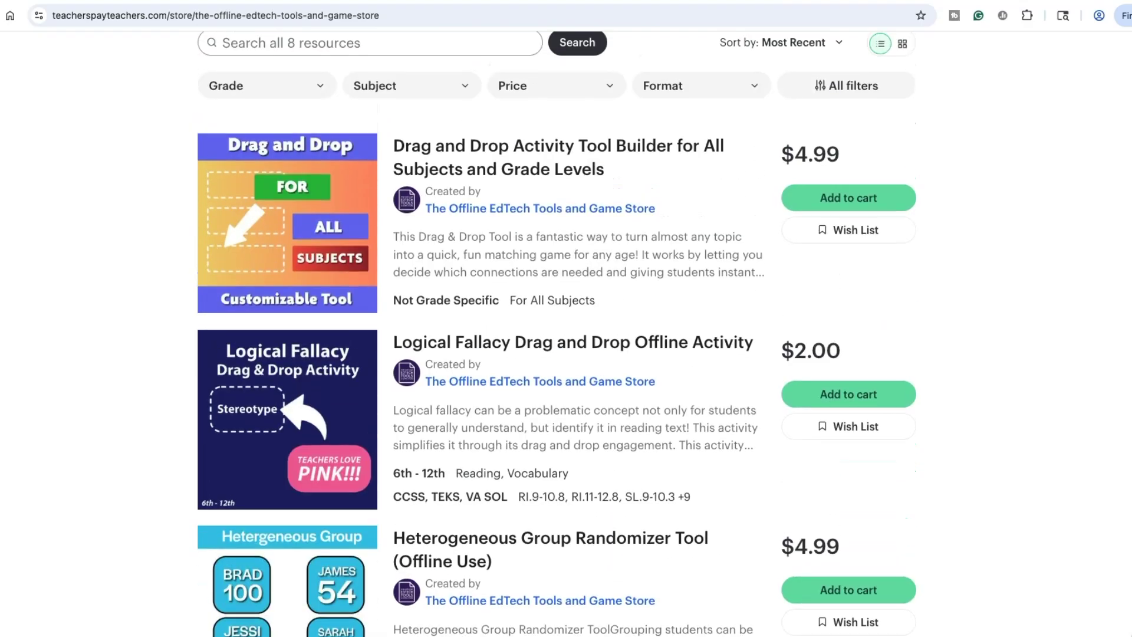
{"action": "scroll", "coordinate": [556, 333], "scroll_direction": "up", "scroll_amount": 1}
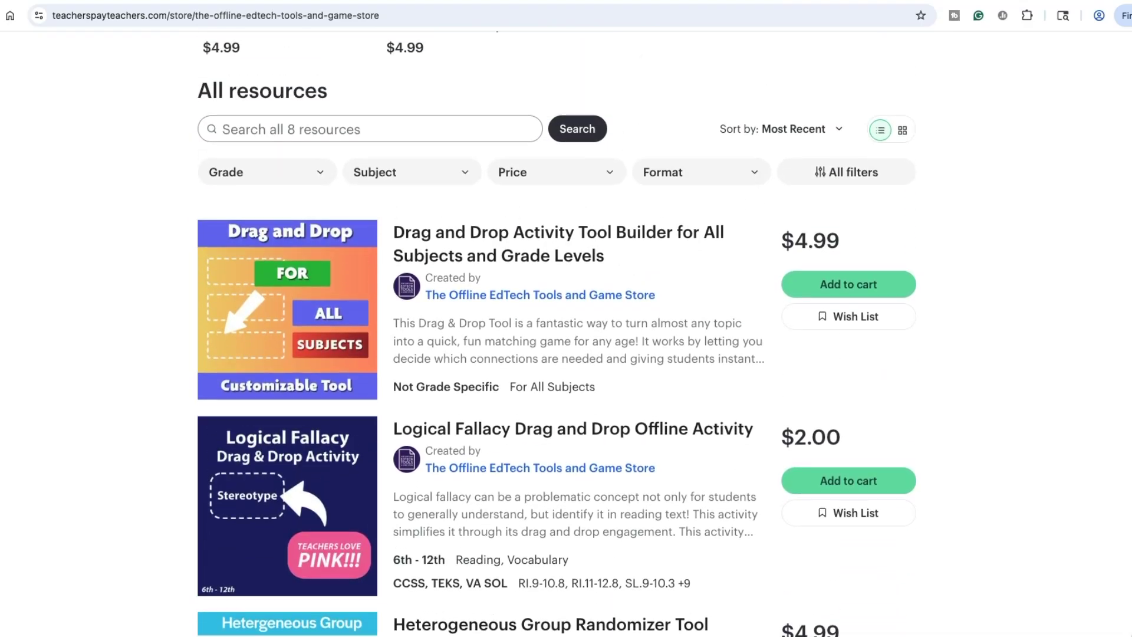